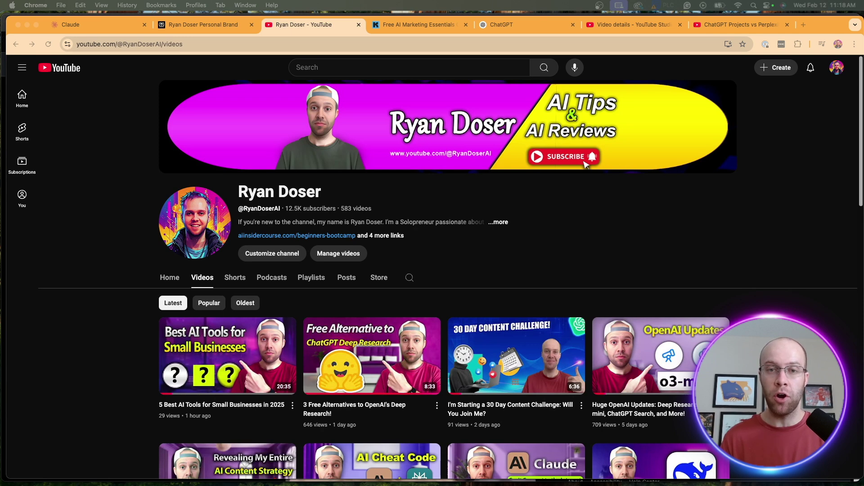
- Switch to the Free AI Marketing Essentials Guide sign-up page tab
left_click(396, 25)
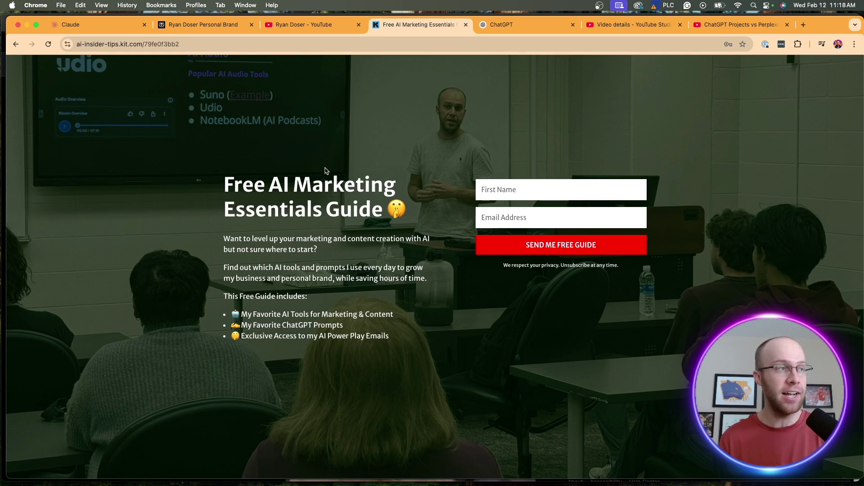
- Bring up the Claude tab showing the Ryan Doser Personal Brand project's chats and knowledge files
left_click_drag(225, 182, 403, 212)
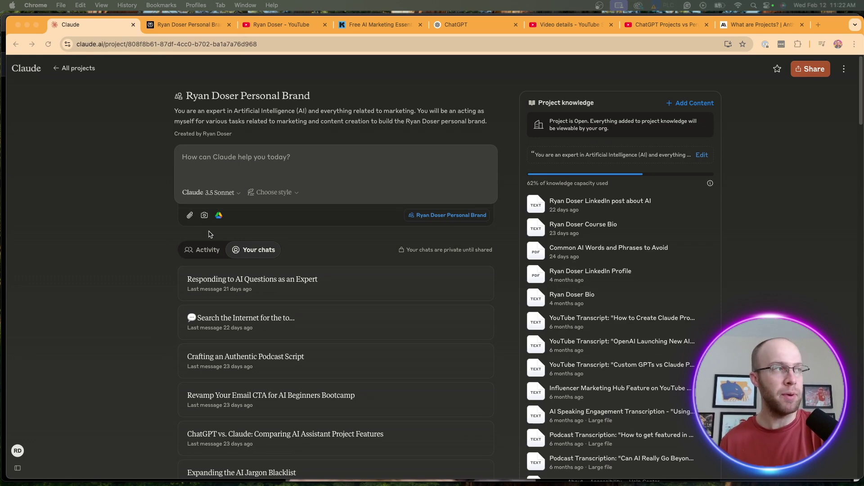
- Scroll the Claude project's chat list and review its instructions, cancelling without edits
scroll(284, 258, "down", 10)
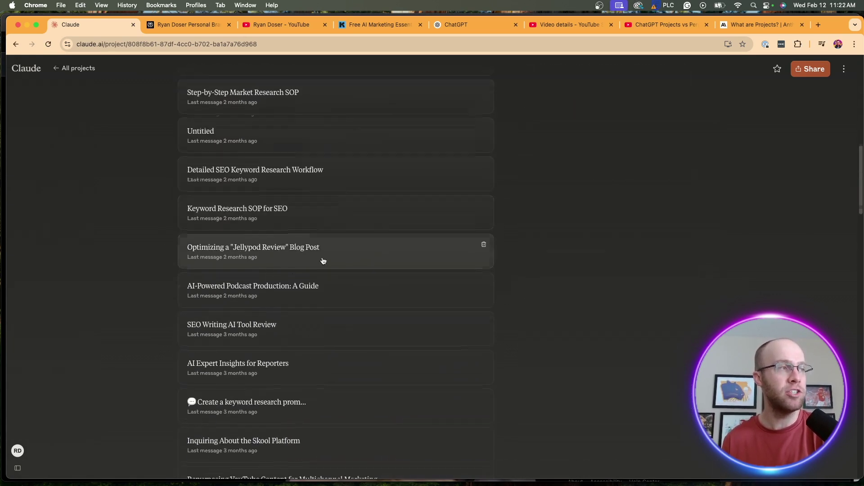
scroll(322, 260, "up", 10)
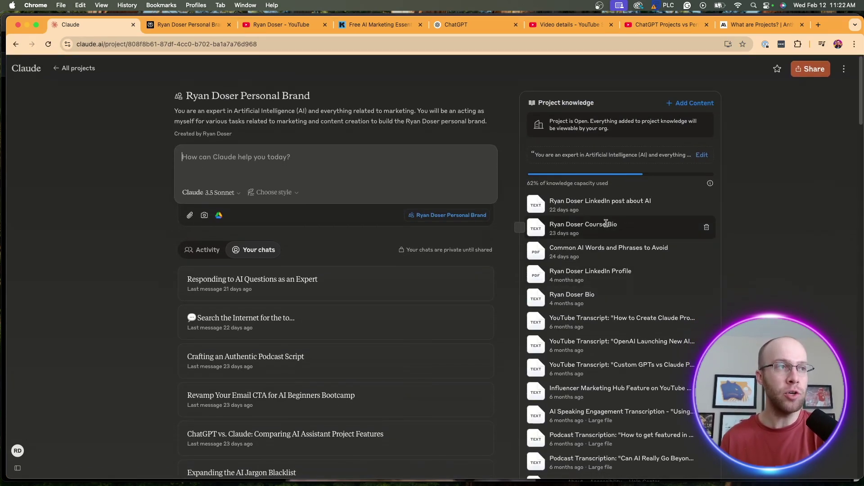
left_click(702, 156)
left_click(451, 359)
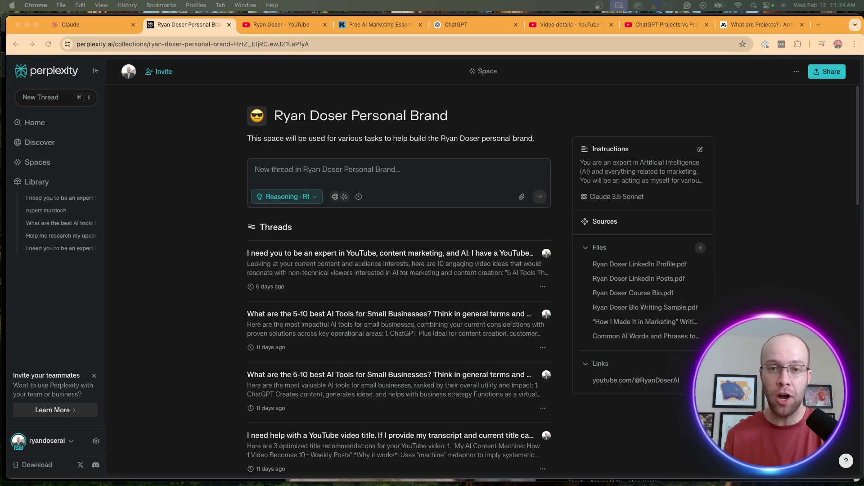
- Scroll the Perplexity space's threads and view its instructions in Settings, closing them unchanged
scroll(340, 167, "down", 3)
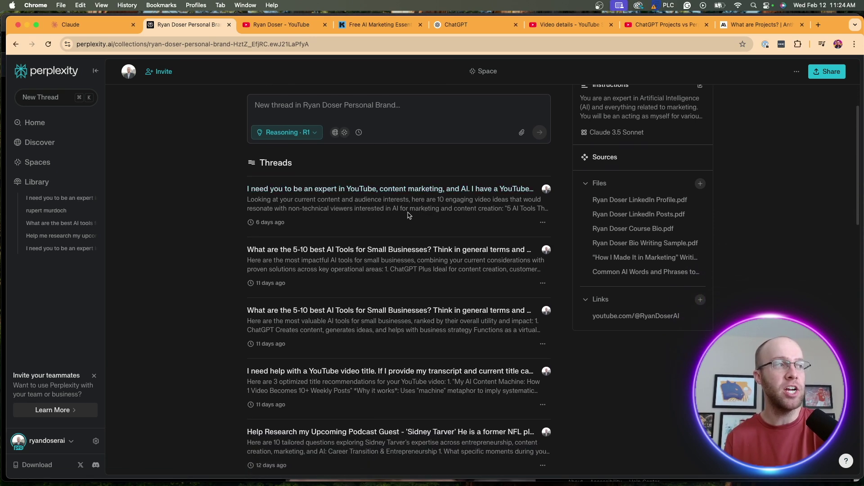
scroll(279, 176, "down", 3)
scroll(264, 211, "up", 5)
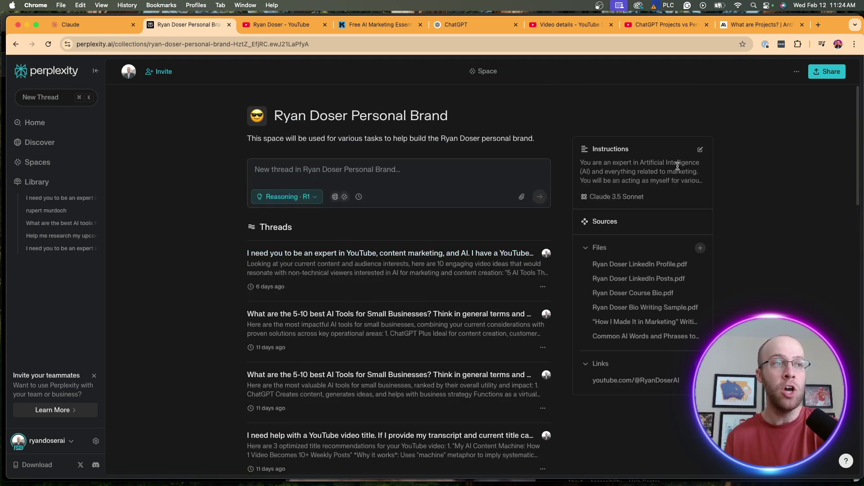
left_click(701, 150)
left_click(735, 207)
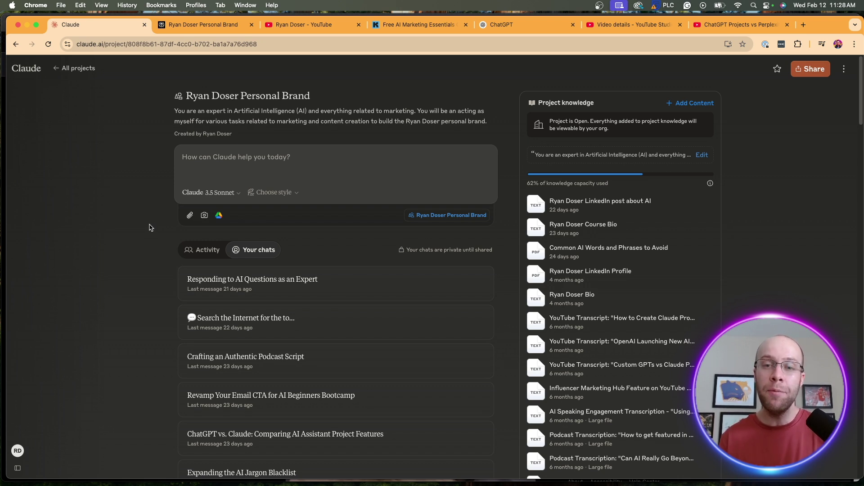
- View the Claude project's model options under Claude 3.5 Sonnet, then return to the Perplexity space
left_click(206, 193)
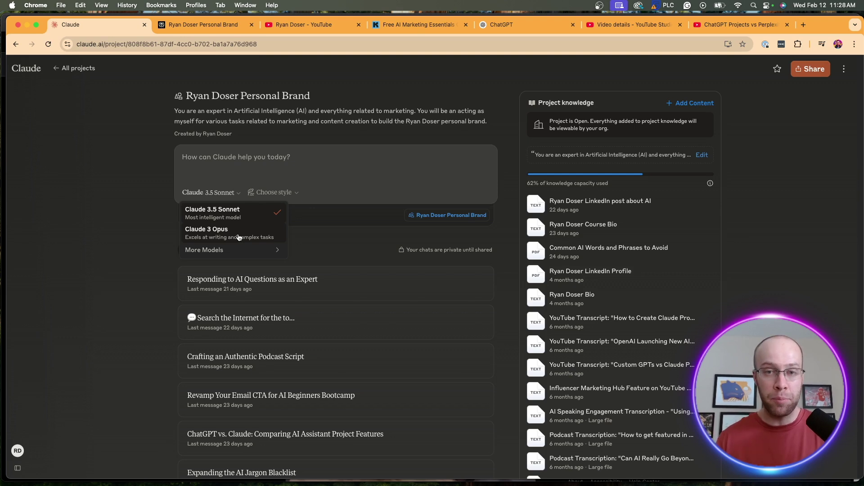
left_click(185, 27)
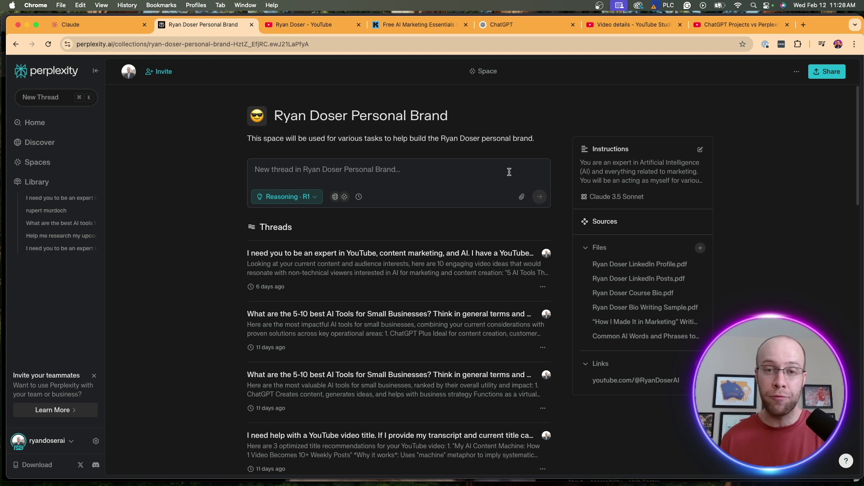
- Reopen the Ryan Doser Personal Brand space from the full Spaces list
left_click(54, 164)
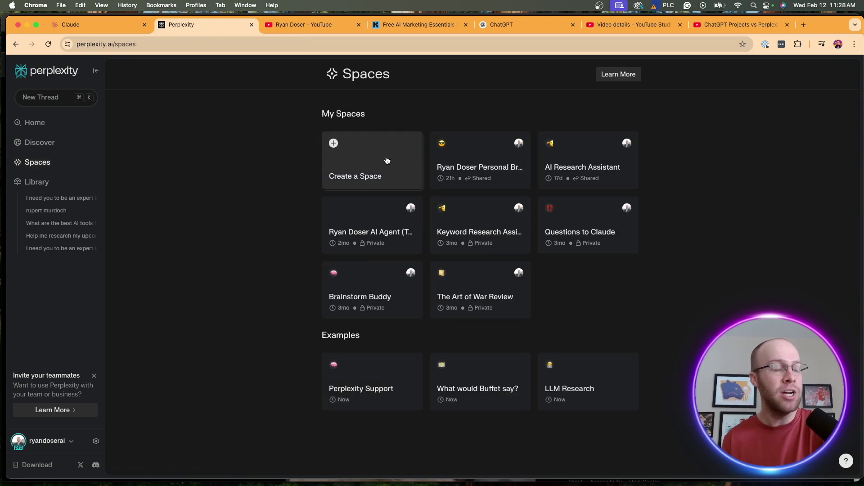
left_click(470, 164)
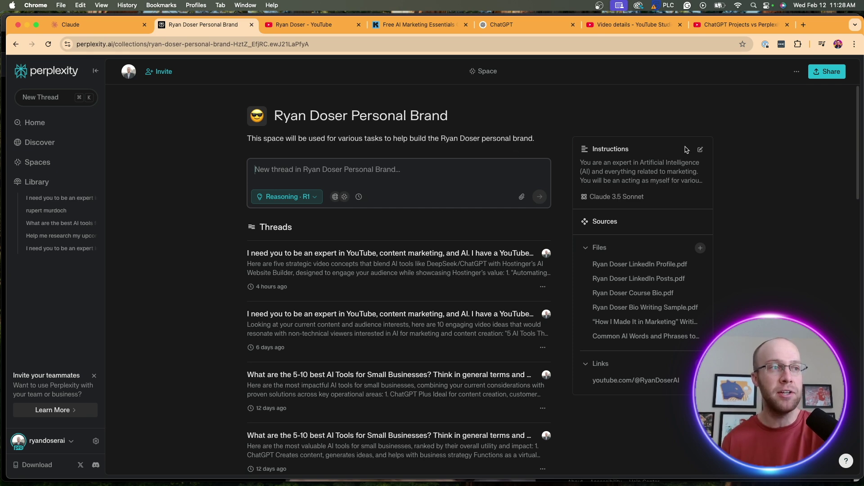
- In the space settings, switch the AI Model from Claude 3.5 Sonnet to Auto
left_click(700, 150)
scroll(473, 295, "down", 15)
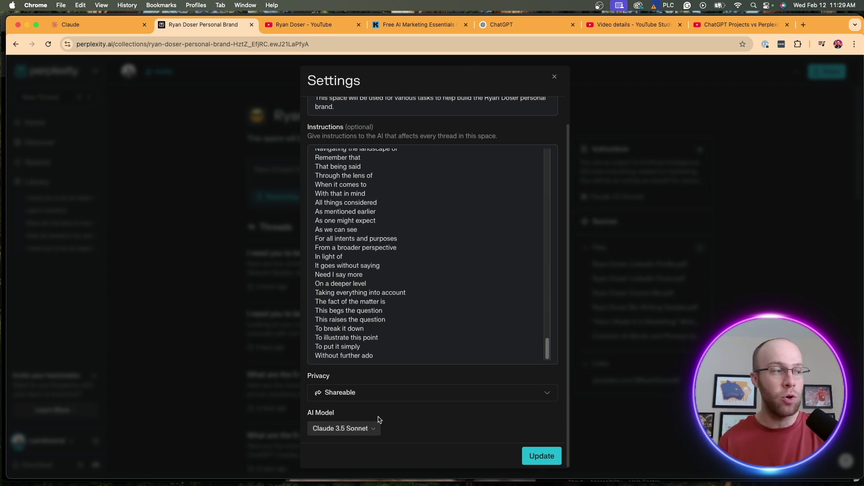
left_click(354, 430)
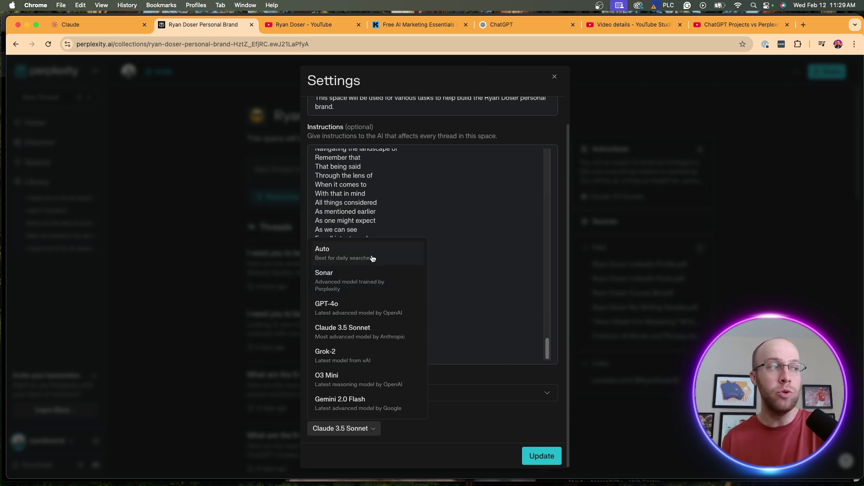
left_click(354, 260)
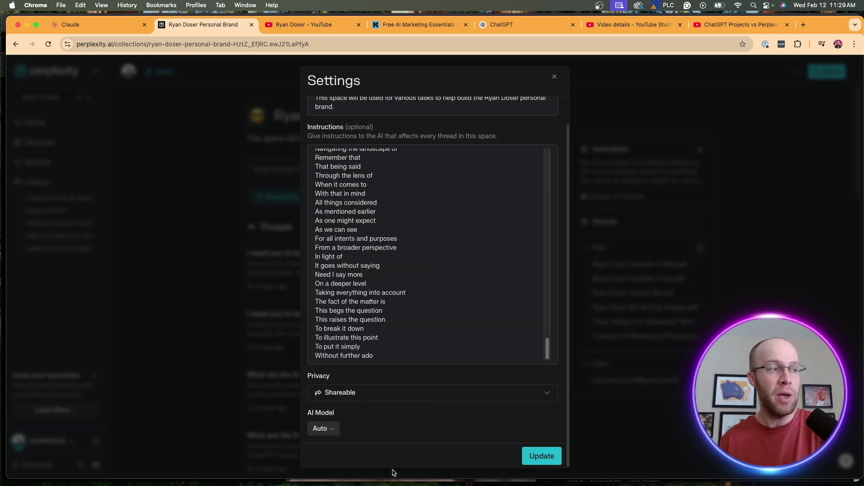
- Close settings and discard the Auto change, keeping Claude 3.5 Sonnet, then return to Claude
left_click(332, 429)
left_click(459, 416)
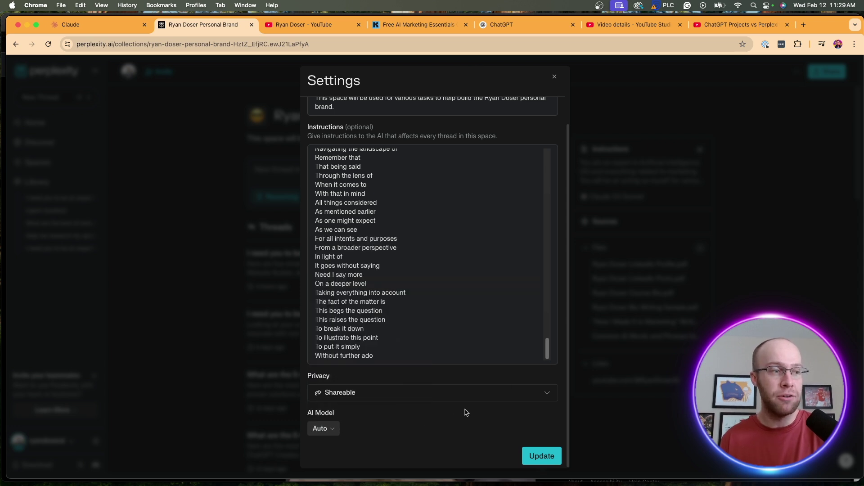
left_click(554, 76)
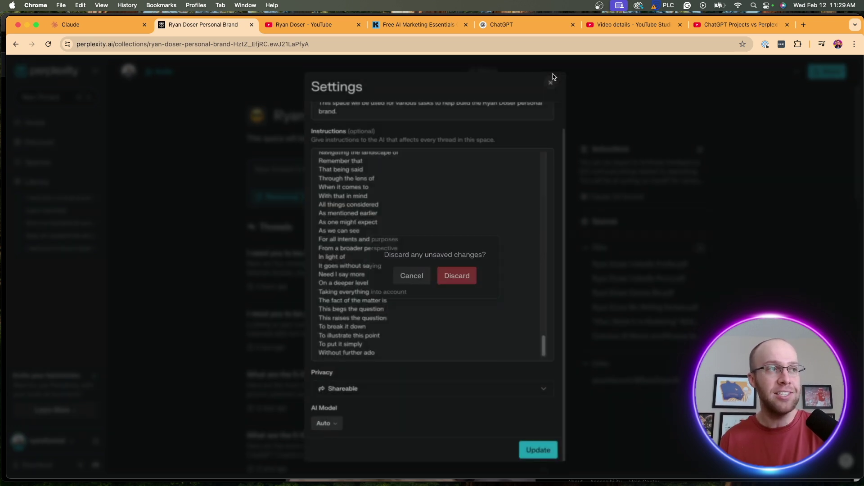
left_click(461, 276)
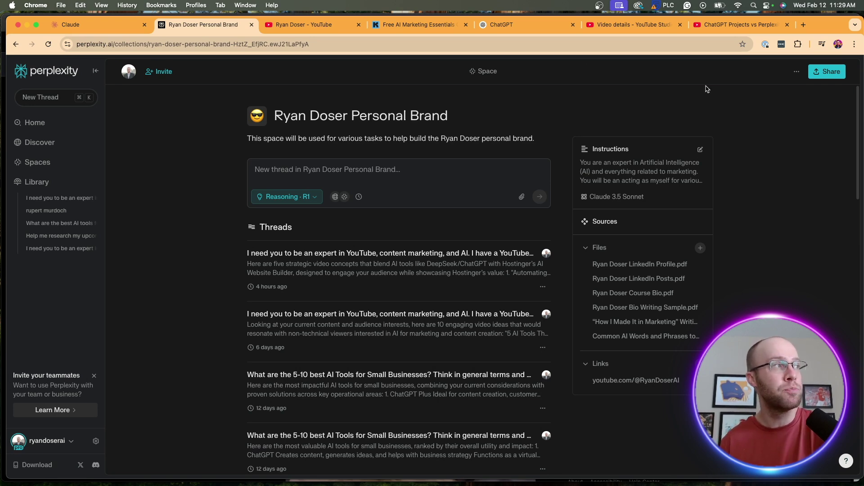
left_click(95, 24)
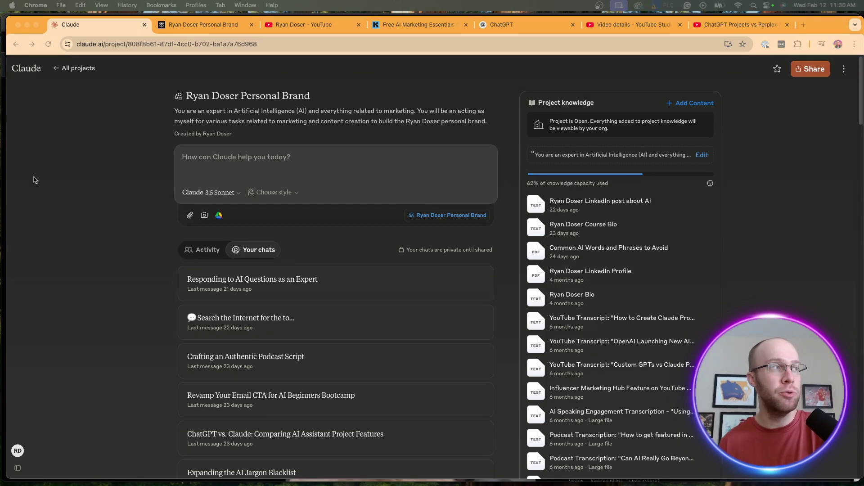
- Show Claude's More Models list with Claude 3 Opus and Claude 3.5 Haiku
left_click(193, 194)
mouse_move(240, 248)
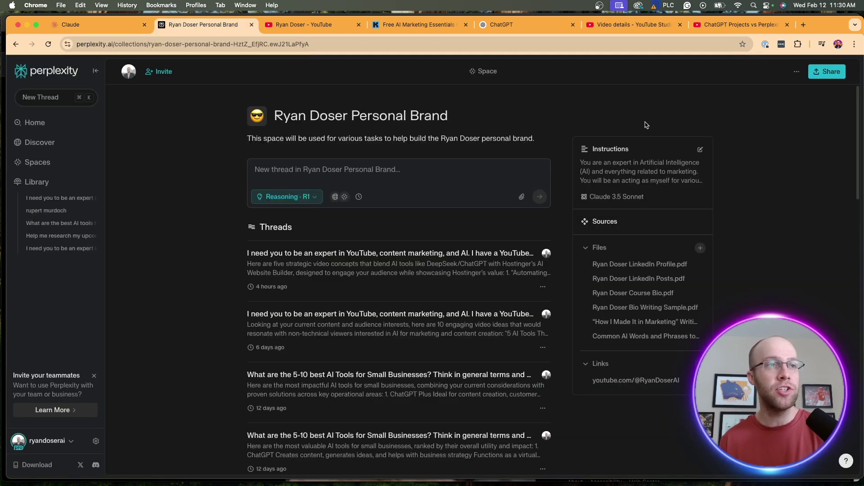
- Recheck the space's AI Model, leaving Claude 3.5 Sonnet, then open the Reasoning · R1 search mode list
left_click(183, 25)
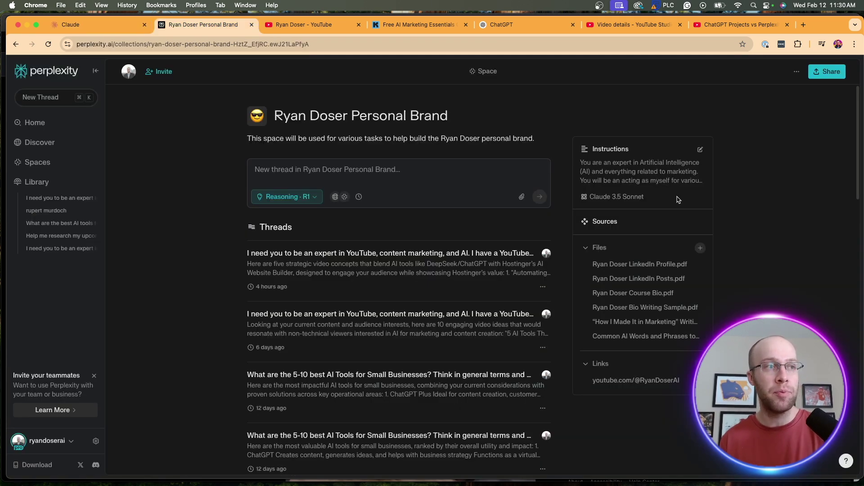
left_click(700, 149)
scroll(472, 280, "down", 15)
scroll(425, 392, "down", 3)
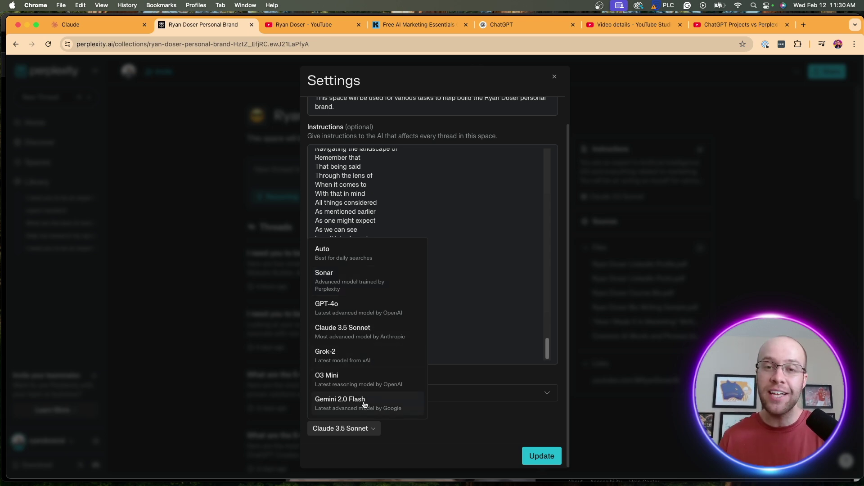
left_click(669, 319)
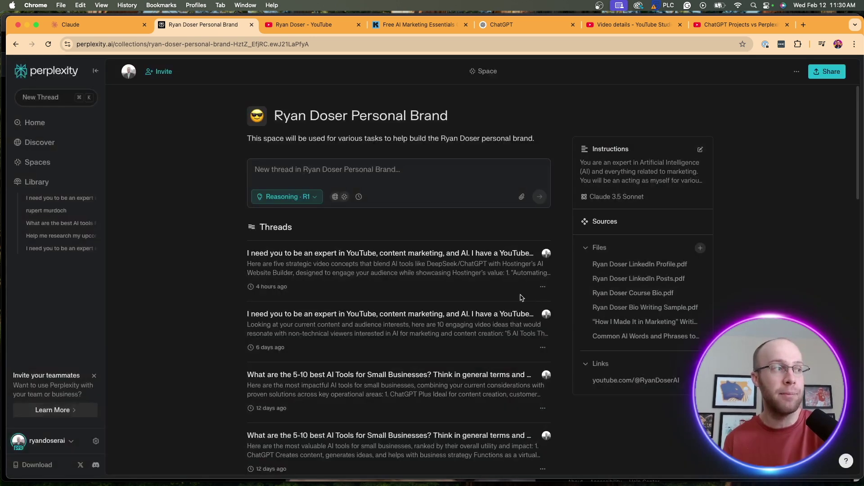
left_click(293, 201)
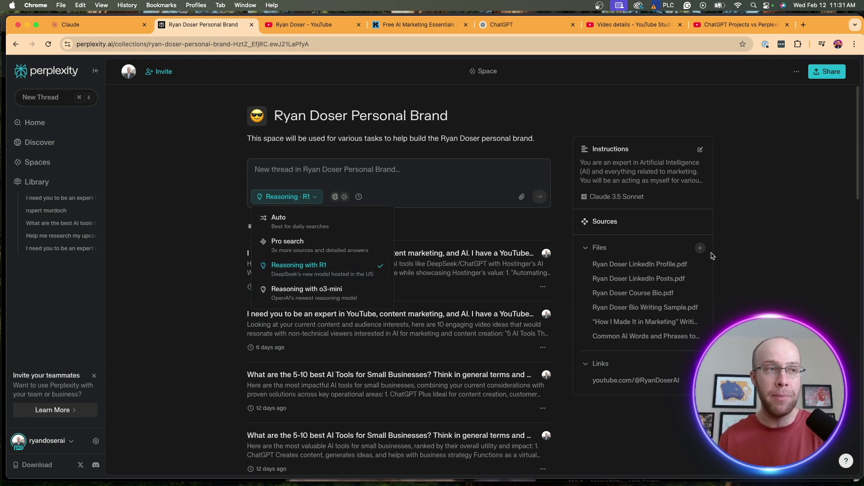
- Dismiss the search mode list, keeping Reasoning – R1 for new threads
left_click(743, 237)
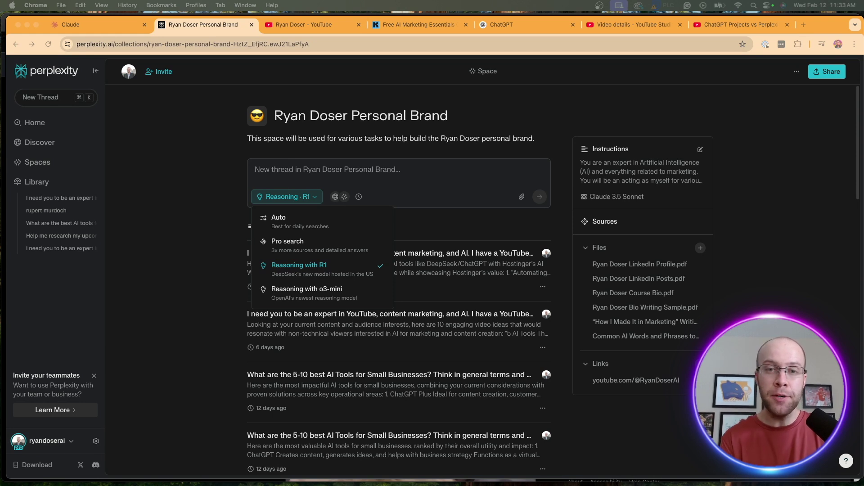
left_click(225, 190)
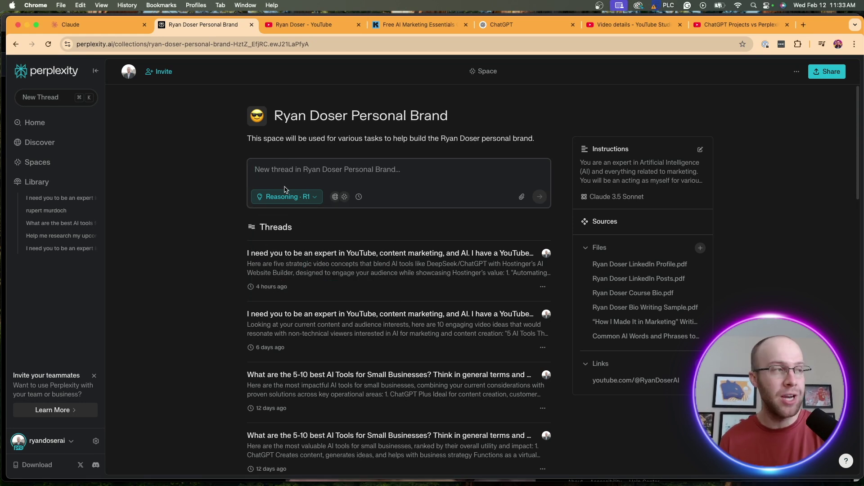
- Review the Web/Academic/Social/This Space source toggles and the search modes, keeping Reasoning with R1
left_click(345, 198)
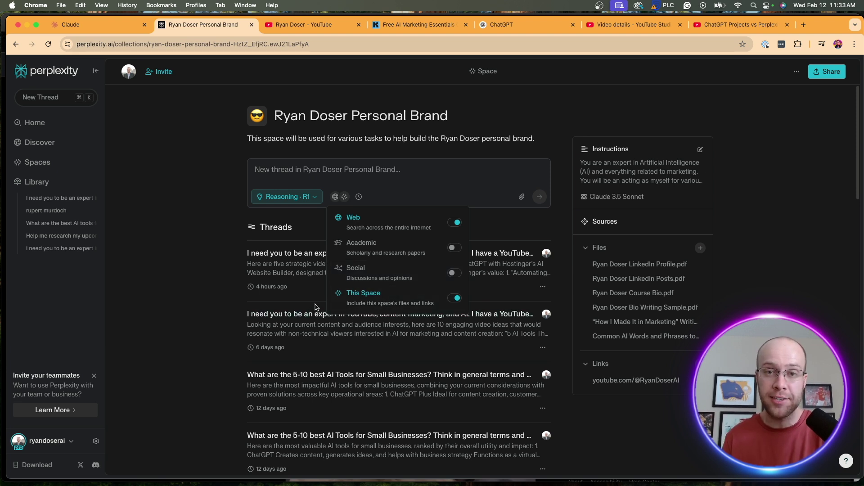
left_click(266, 202)
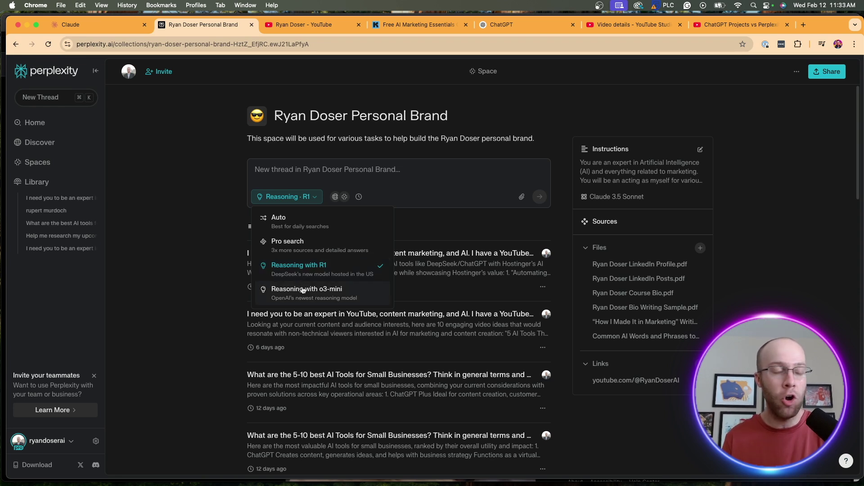
left_click(206, 267)
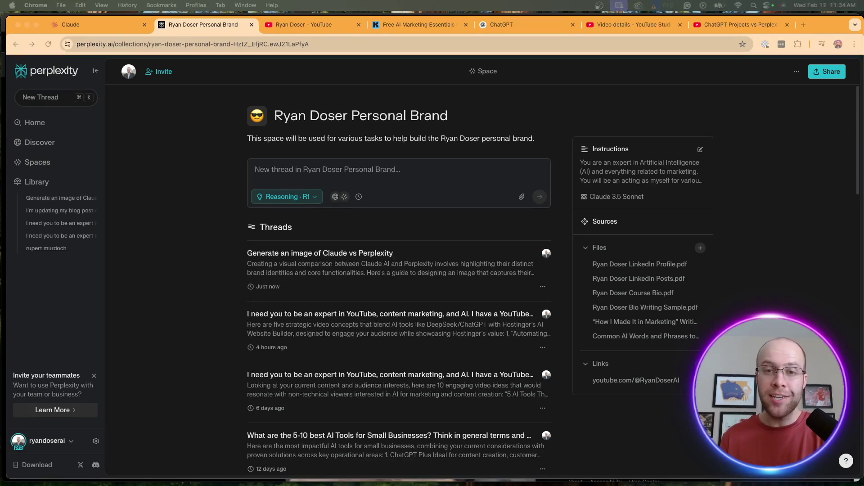
- Generate a Photograph-style image in the Hostinger video ideas thread and view it enlarged
left_click(352, 314)
scroll(610, 353, "down", 1)
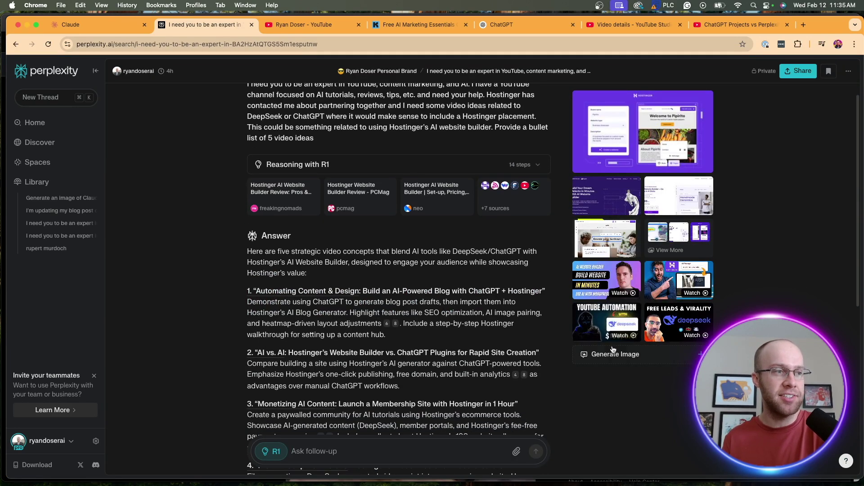
left_click(641, 355)
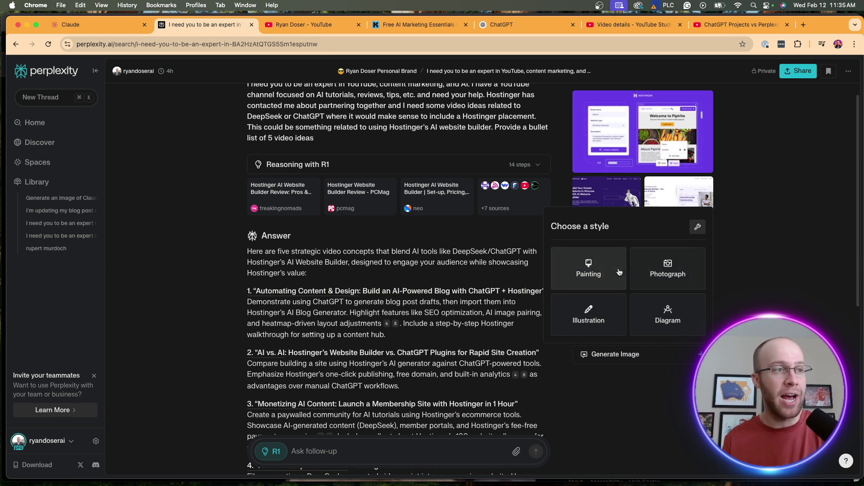
left_click(646, 282)
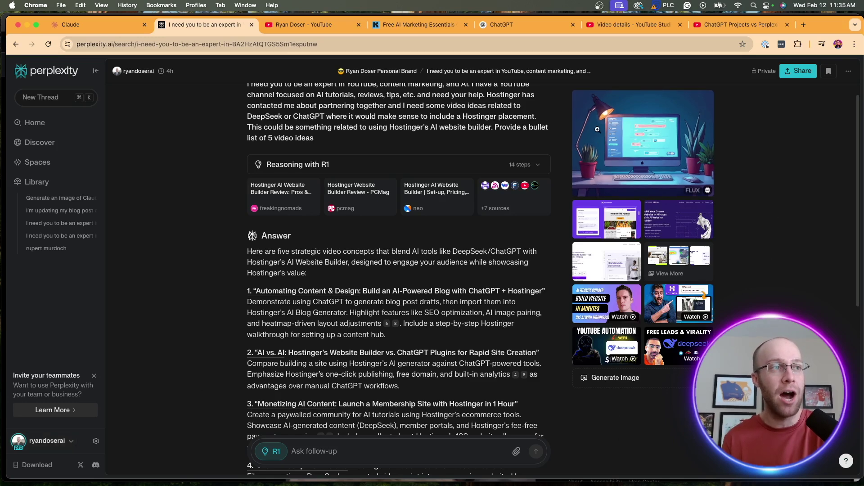
left_click(670, 141)
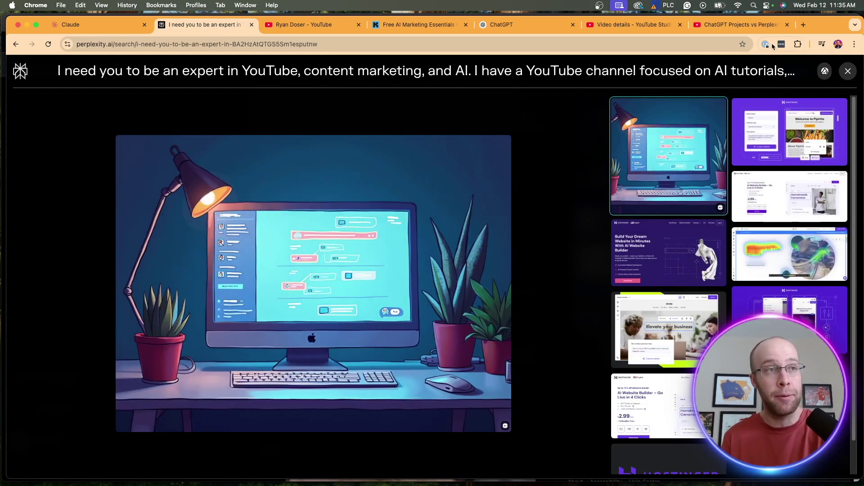
left_click(848, 72)
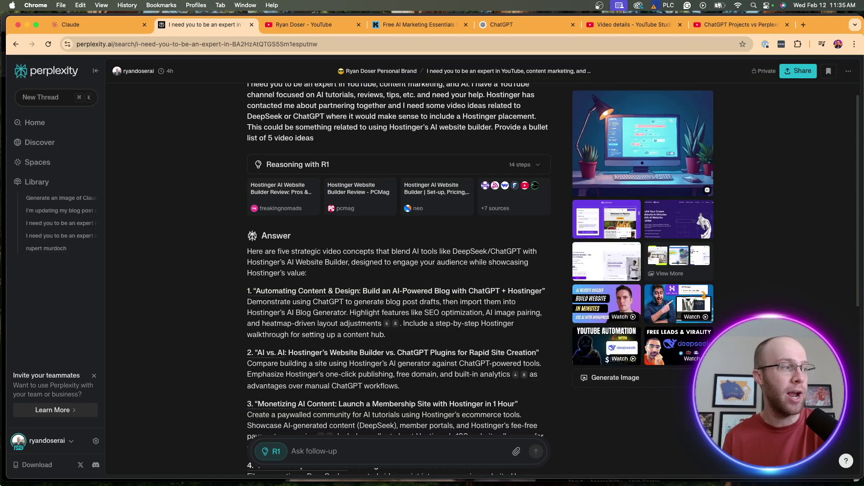
- Look over the Image Generation Model options in settings, leaving FLUX.1 selected
left_click(95, 441)
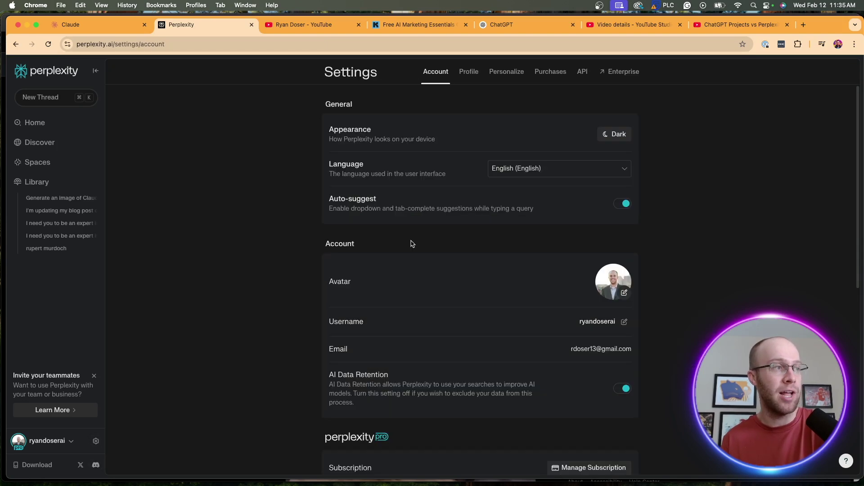
scroll(414, 245, "down", 3)
scroll(421, 249, "down", 5)
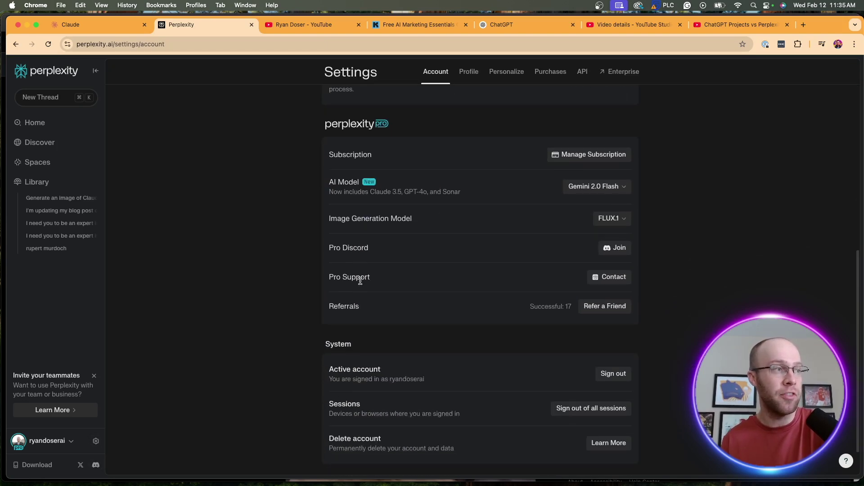
left_click(612, 219)
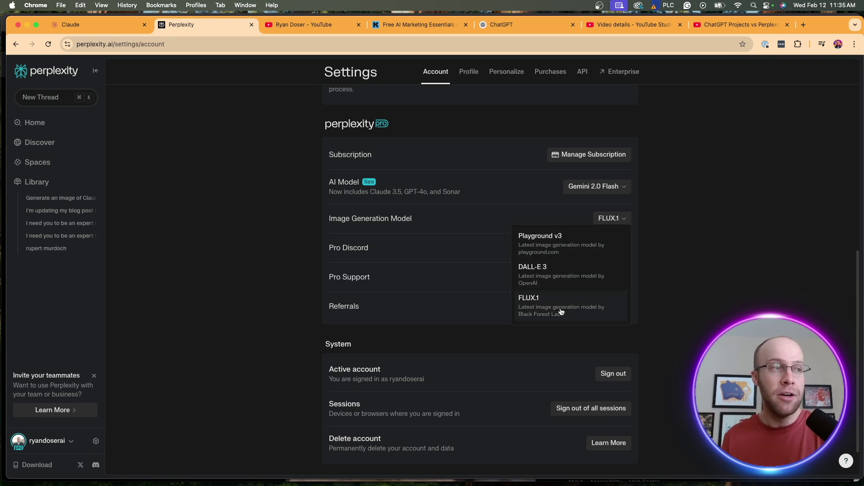
left_click(710, 245)
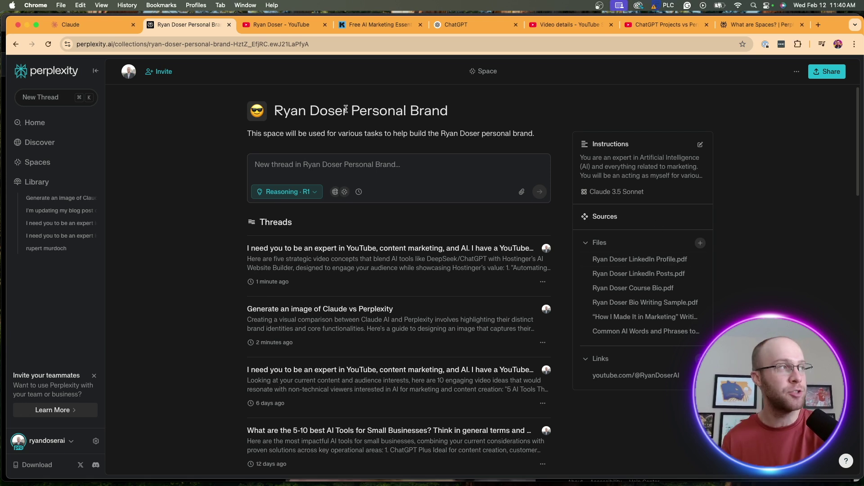
- Browse the Claude project's knowledge files and highlight the 62% knowledge capacity line
left_click(90, 25)
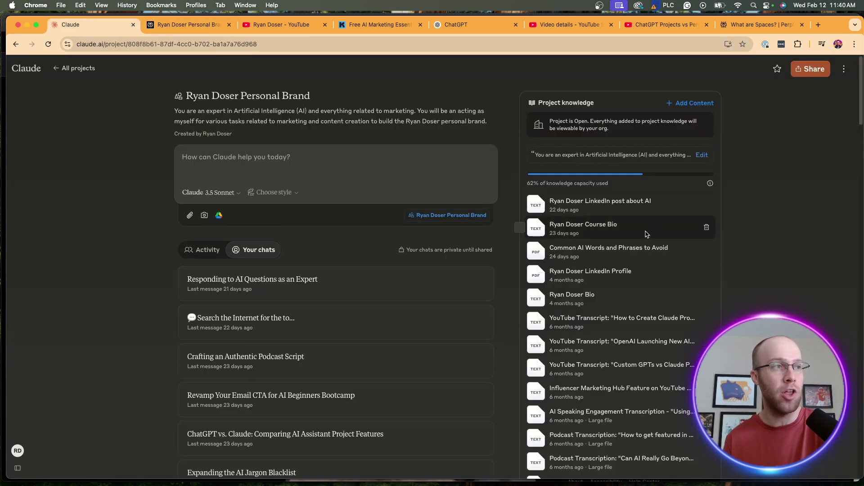
scroll(649, 231, "down", 5)
left_click_drag(680, 347, 589, 236)
scroll(588, 236, "up", 5)
left_click(728, 240)
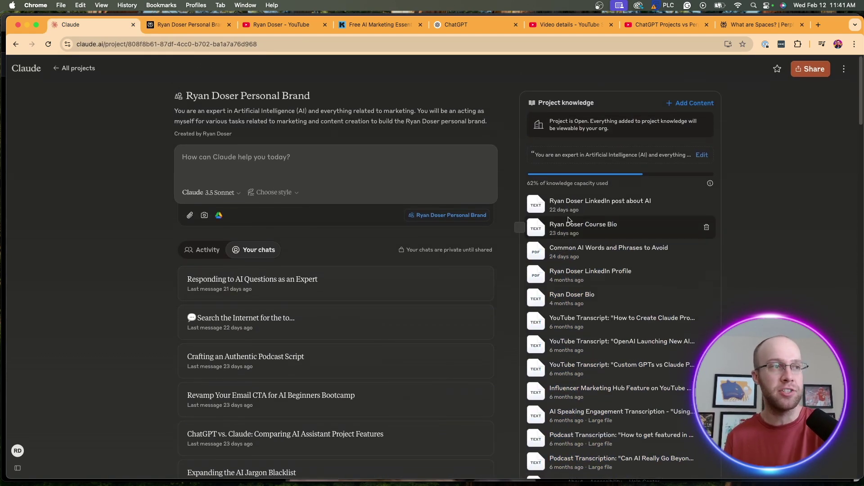
left_click_drag(527, 183, 600, 180)
left_click(615, 183)
scroll(624, 265, "down", 3)
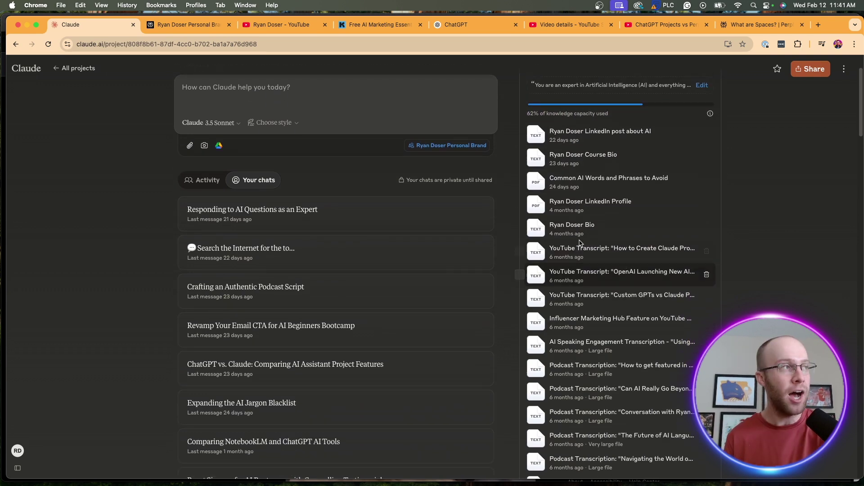
- Highlight '50 files per Space' in the What are Spaces? article, then go back to the Personal Brand space
left_click(747, 25)
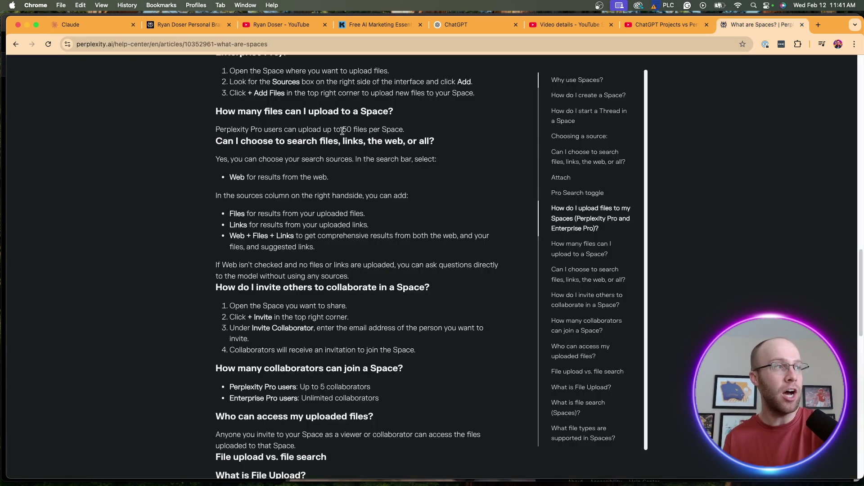
left_click_drag(342, 130, 419, 133)
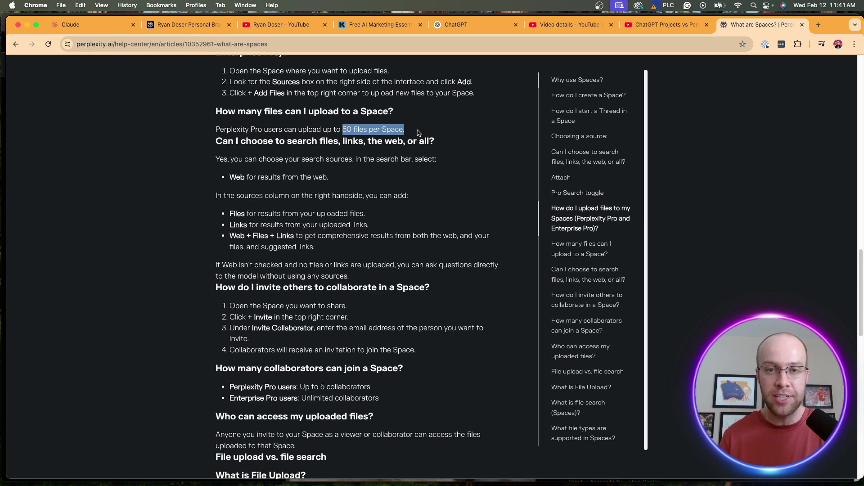
left_click(189, 28)
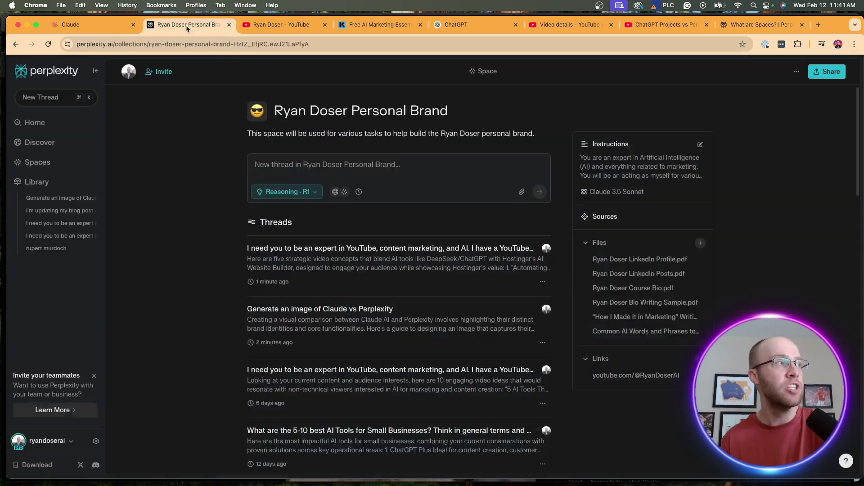
- Inspect the six PDFs in the space's Sources list, then go back to the Claude project
left_click(701, 244)
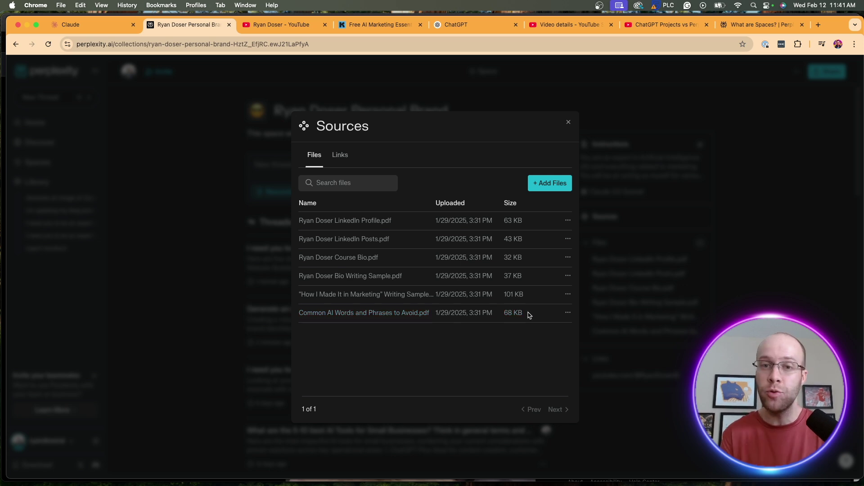
left_click(746, 255)
key("ctrl+shift+Tab")
scroll(646, 225, "up", 3)
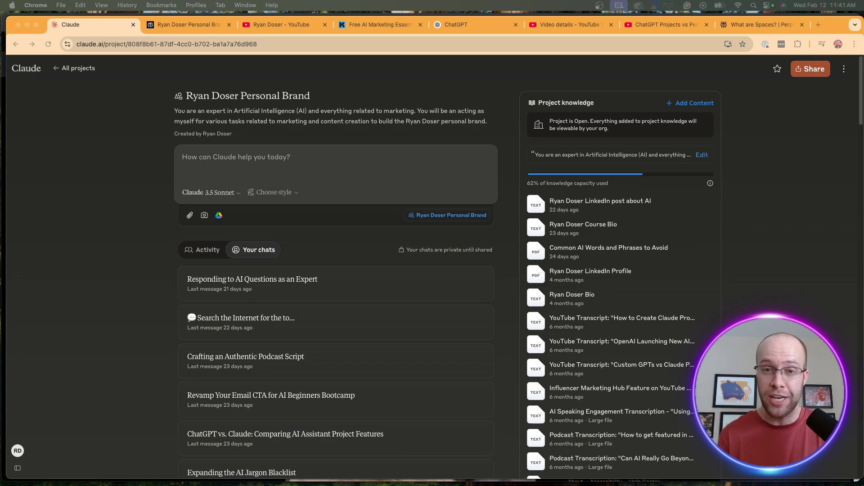
- Show the Claude 3.5 Sonnet model choices, glance at the Perplexity space, and return to Claude
left_click(190, 193)
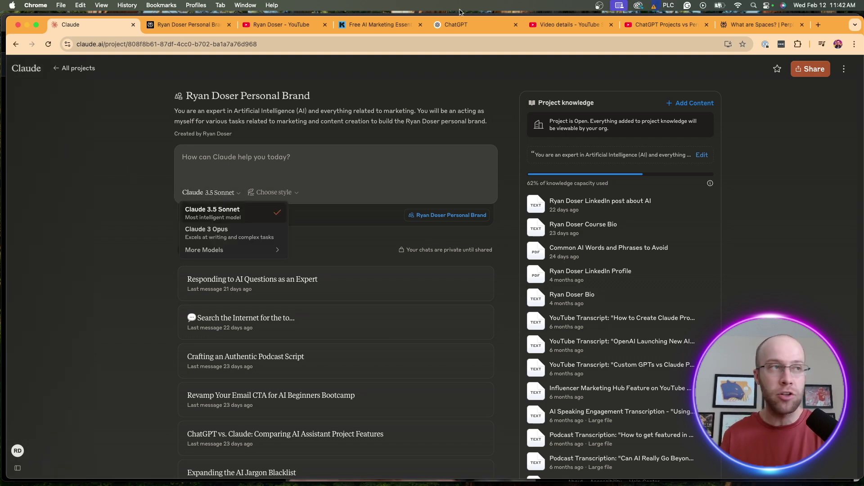
key("ctrl+Tab")
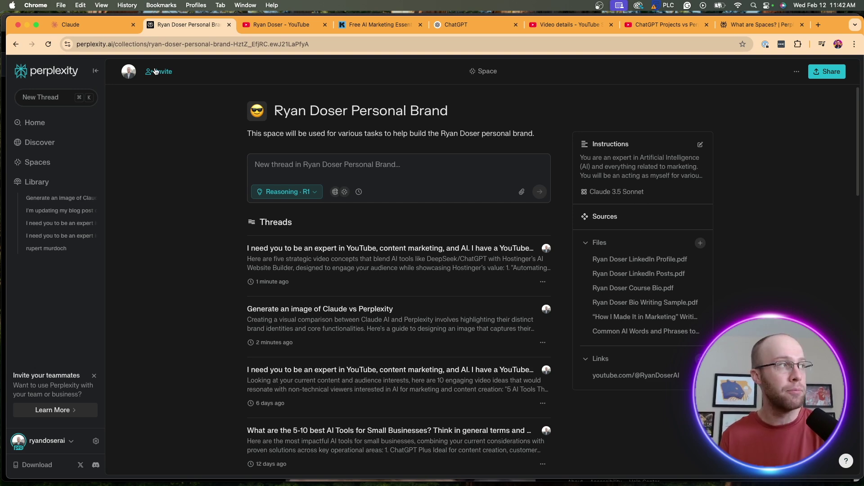
key("ctrl+shift+Tab")
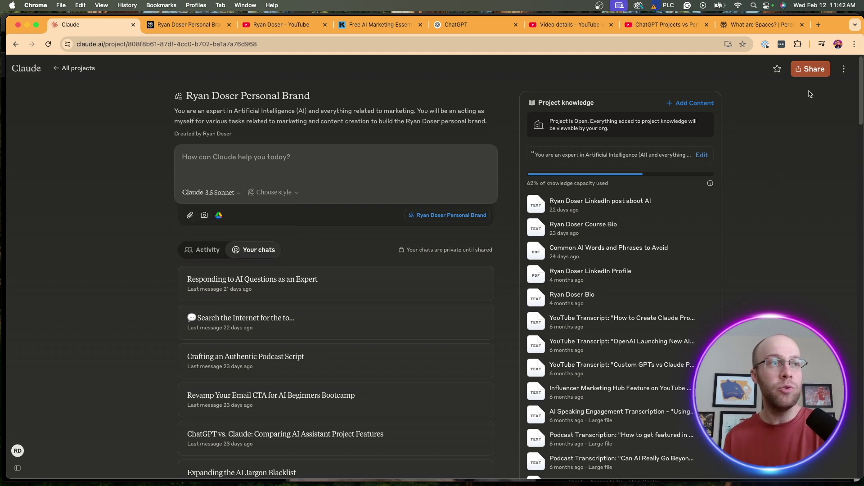
- On Claude's Projects page, show All projects and scroll through the organisation's list
mouse_move(24, 64)
left_click(39, 104)
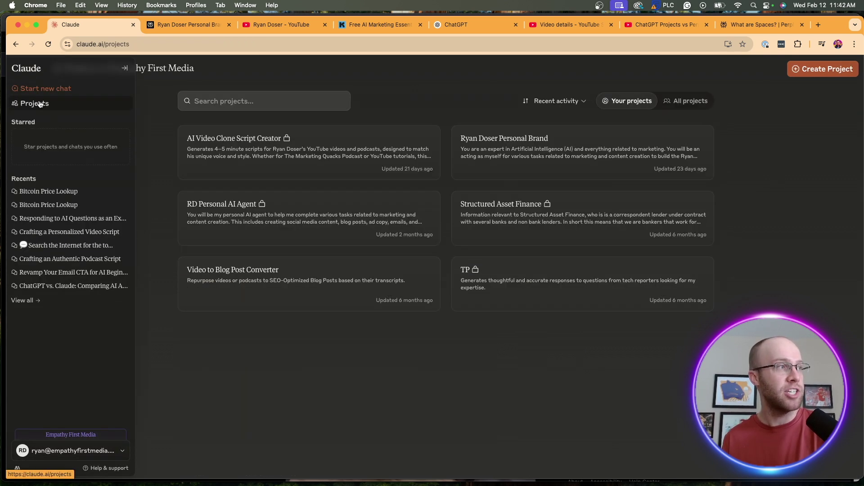
left_click(698, 106)
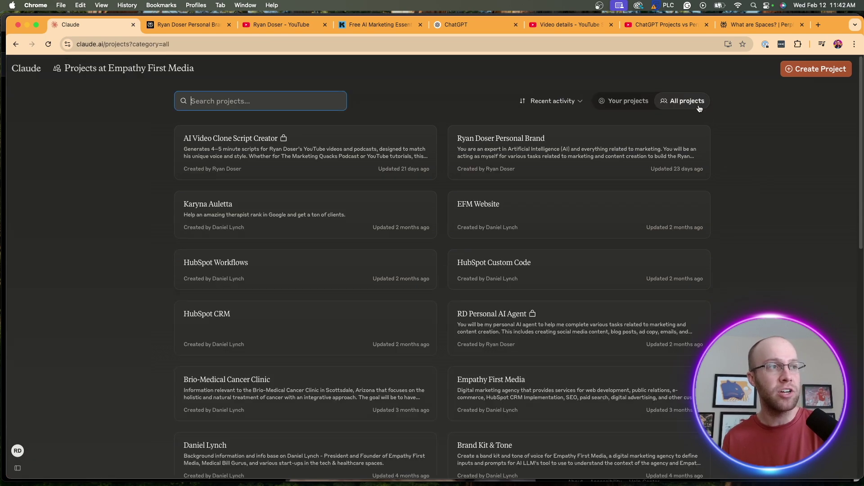
scroll(573, 215, "down", 10)
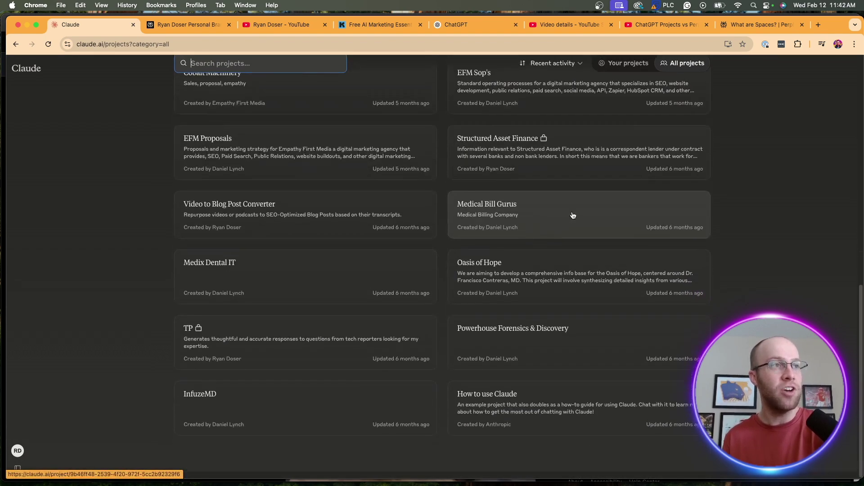
scroll(573, 215, "up", 10)
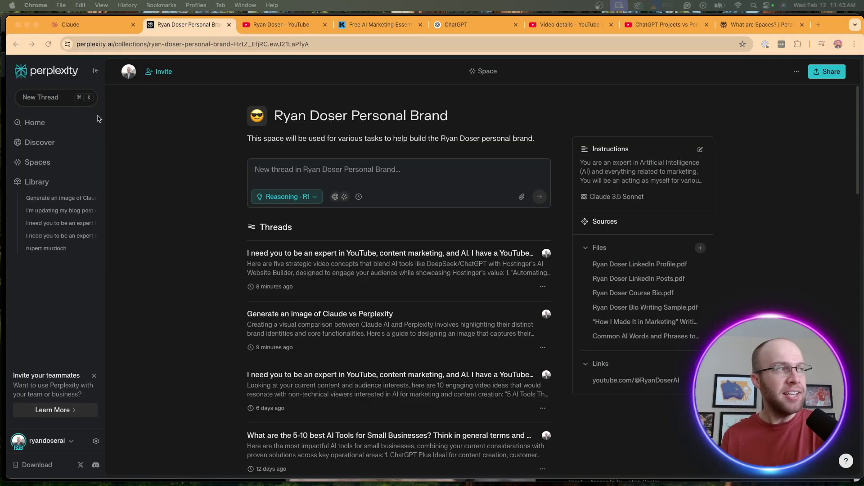
- View the space's contributors, browse the Spaces overview, then return to Claude's project list
left_click(160, 72)
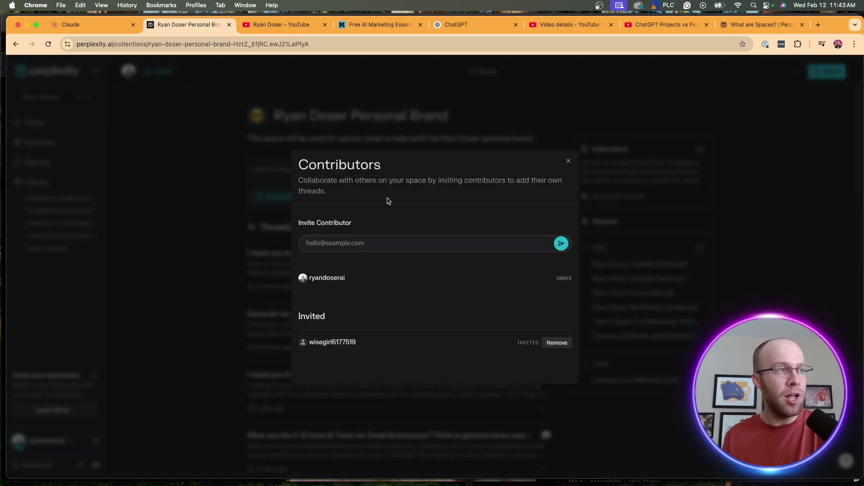
left_click(568, 161)
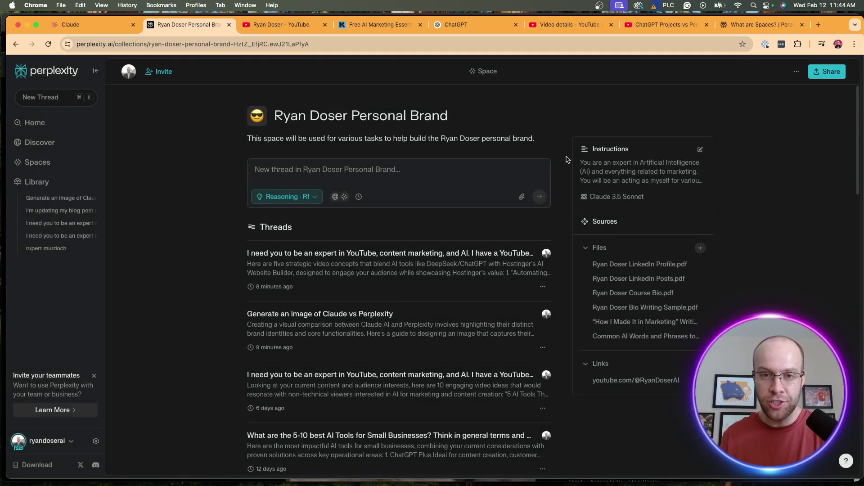
left_click(38, 163)
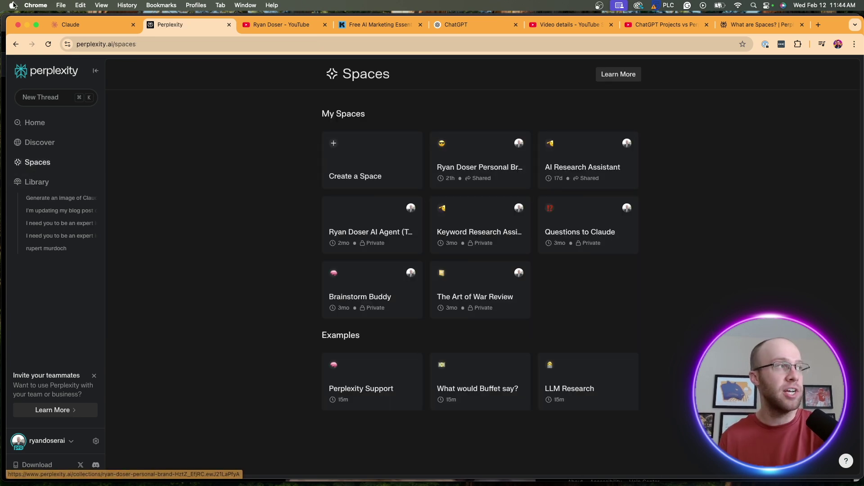
left_click(91, 29)
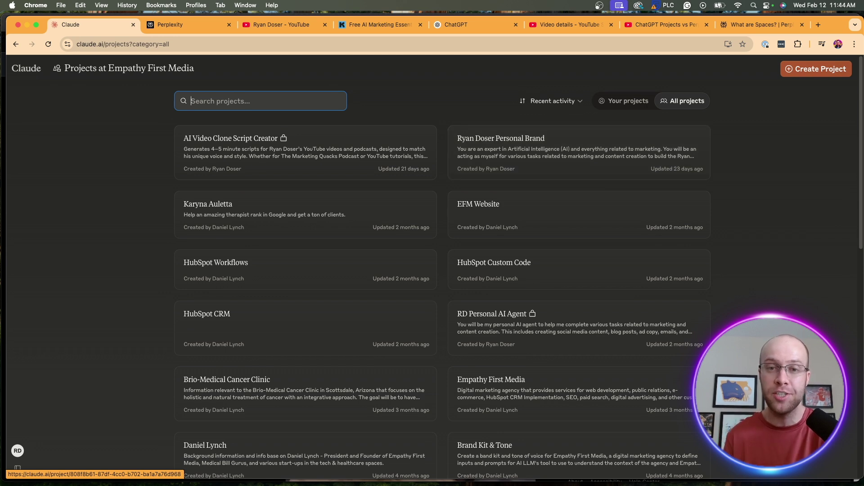
- Switch to the YouTube channel's Videos page showing the latest uploads
key("super+3")
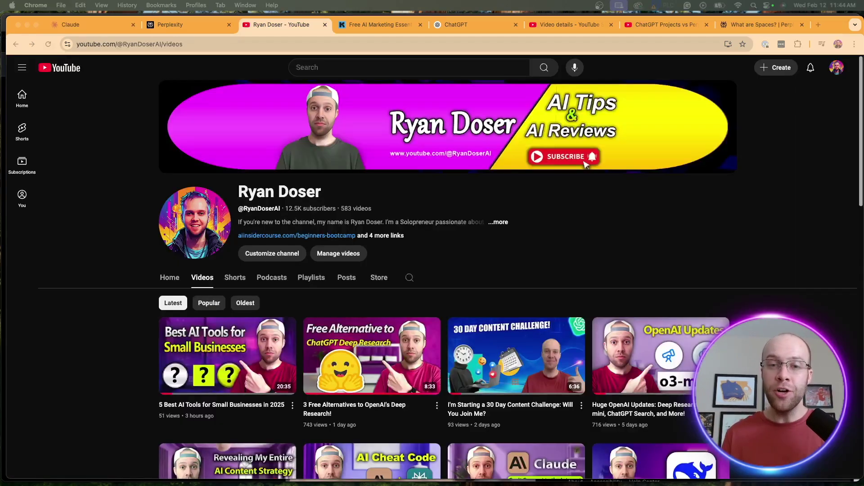